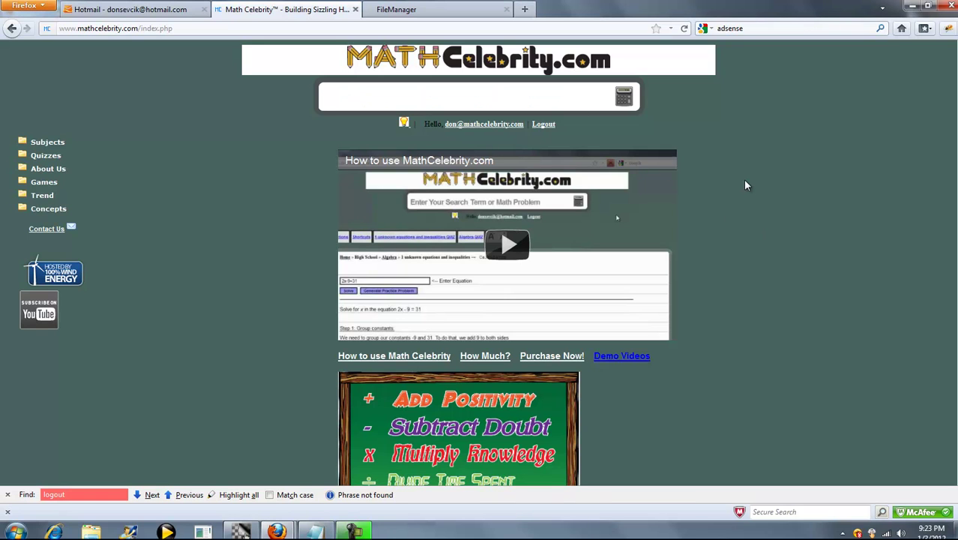
# - Search for 'budget line' and open the Budget Line Equation Calculator suggestion
pyautogui.write('budget line')
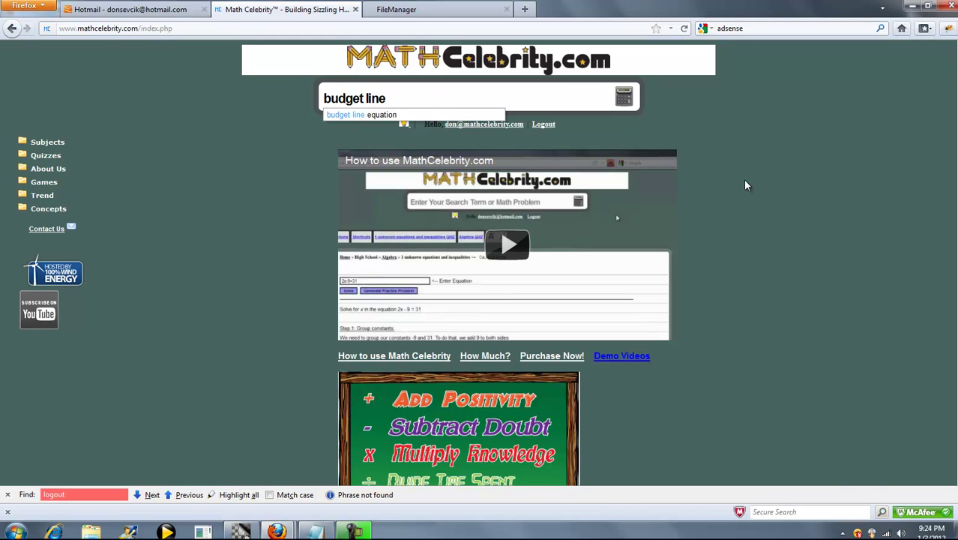
pyautogui.press('Down')
pyautogui.press('Return')
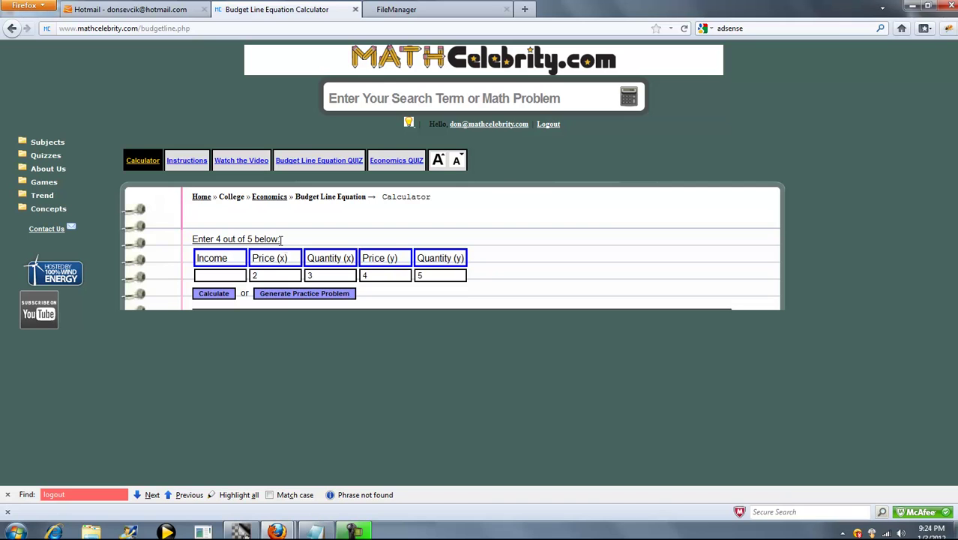
pyautogui.moveTo(281, 239); pyautogui.dragTo(248, 238)
pyautogui.click(244, 242)
pyautogui.click(216, 276)
# - Calculate total income as 26 and highlight the formula, variable definitions and worked income lines
pyautogui.click(222, 294)
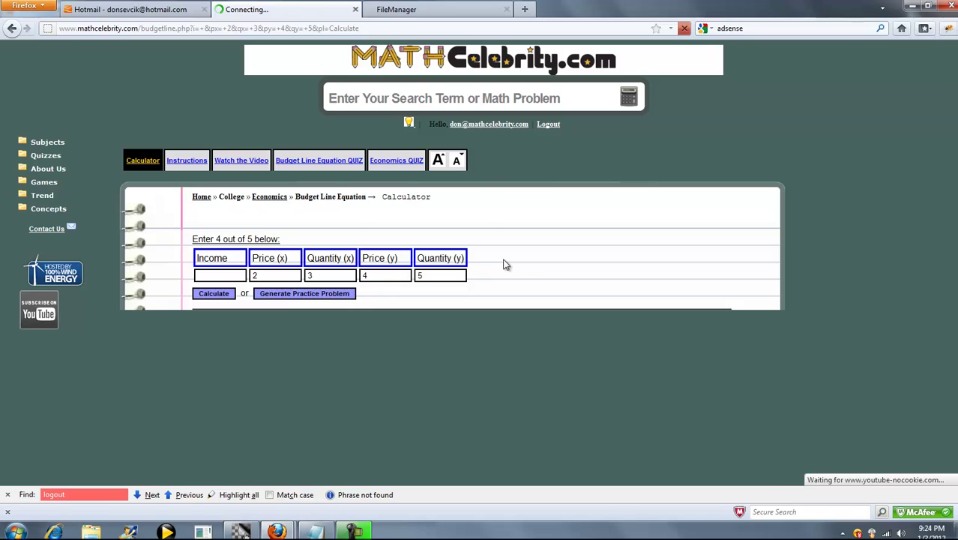
pyautogui.scroll(-3, 487, 247)
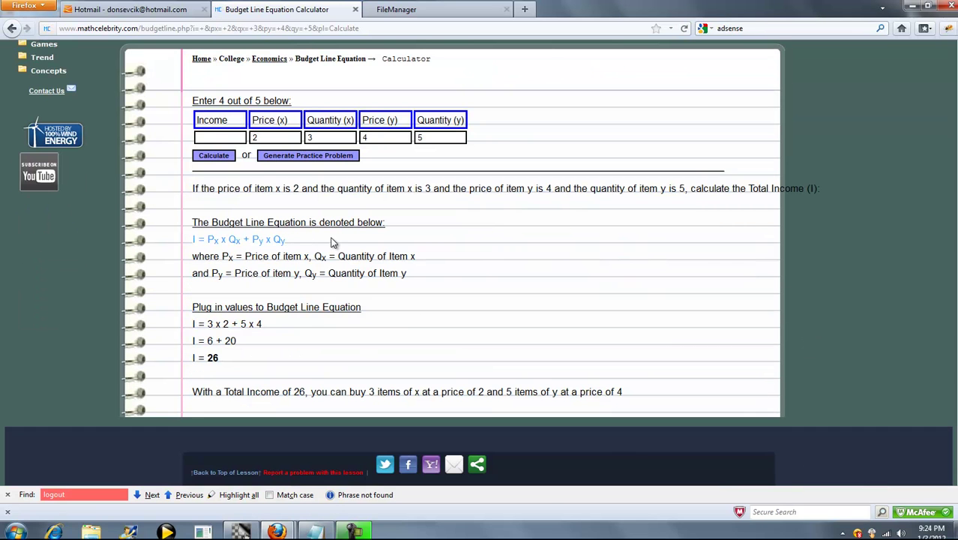
pyautogui.moveTo(193, 241); pyautogui.dragTo(286, 240)
pyautogui.click(314, 247)
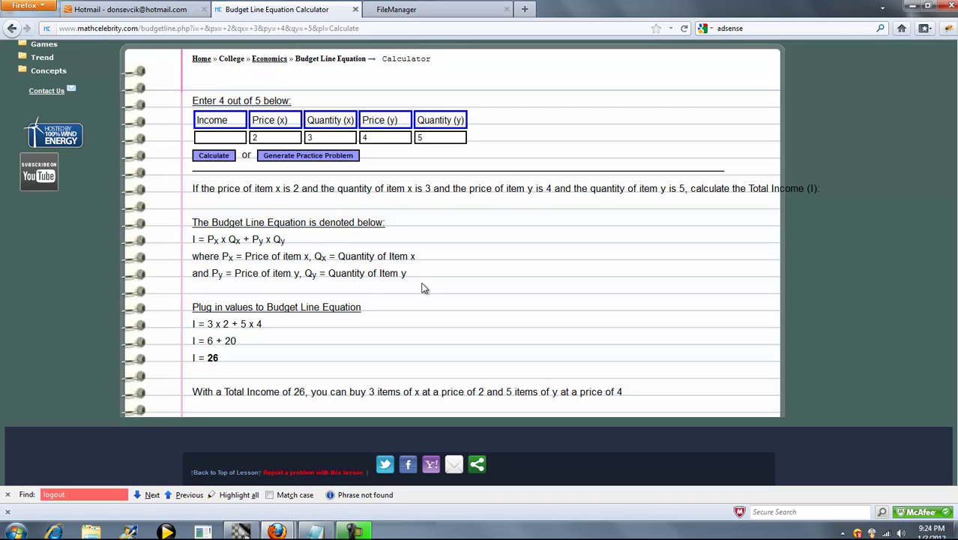
pyautogui.moveTo(421, 285); pyautogui.dragTo(171, 237)
pyautogui.click(364, 249)
pyautogui.moveTo(240, 359); pyautogui.dragTo(180, 328)
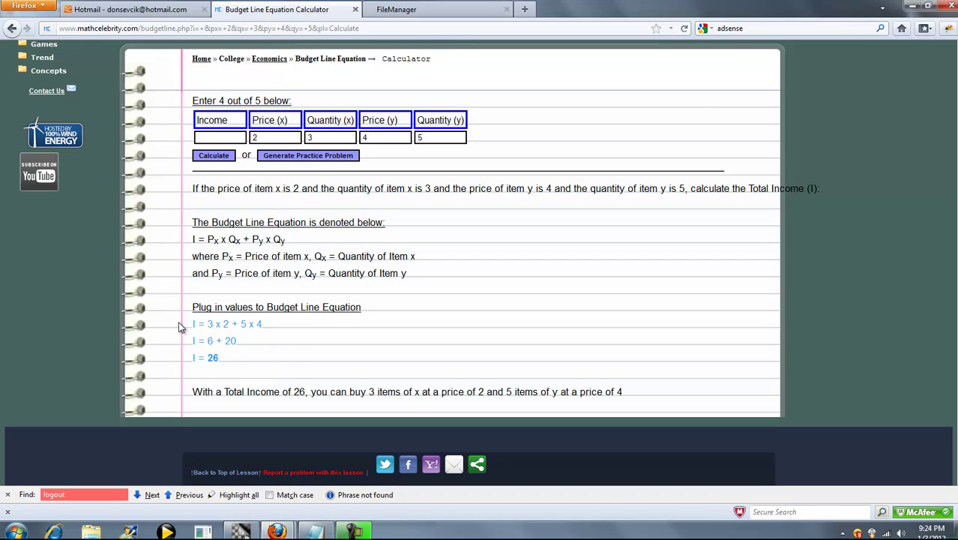
pyautogui.click(325, 319)
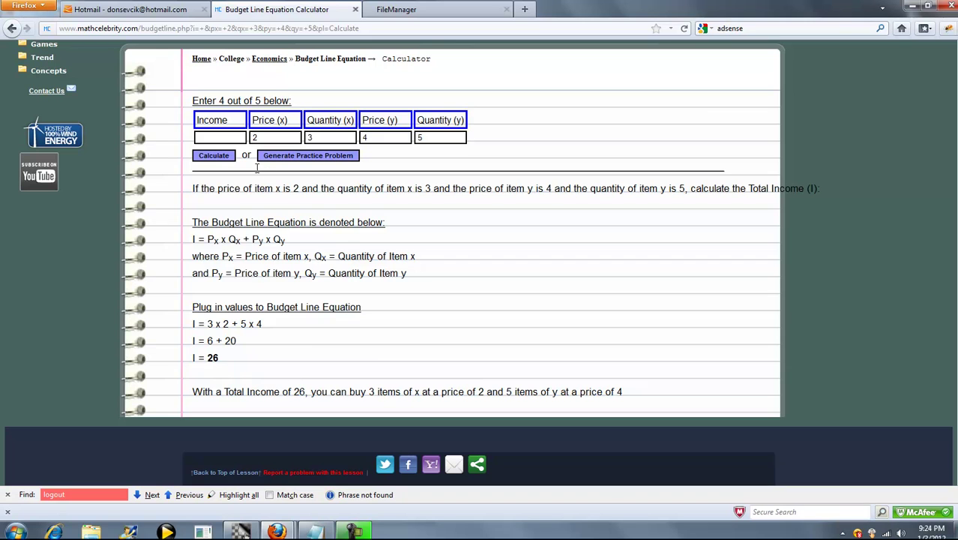
pyautogui.click(217, 137)
# - Enter Income 26 with Price (x) blank and solve, reading through to Px = 6/3 = 2
pyautogui.write('26')
pyautogui.press('Tab')
pyautogui.press('Return')
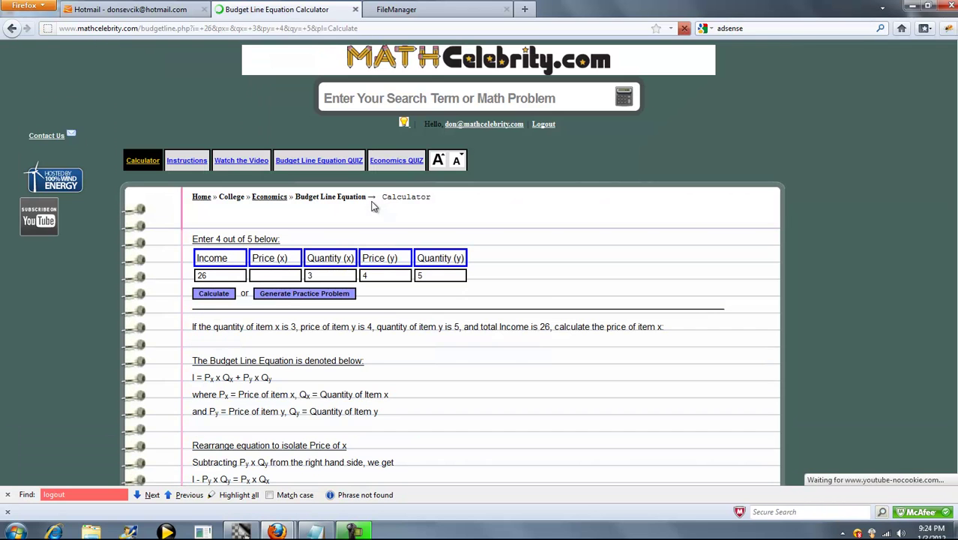
pyautogui.scroll(-5, 552, 250)
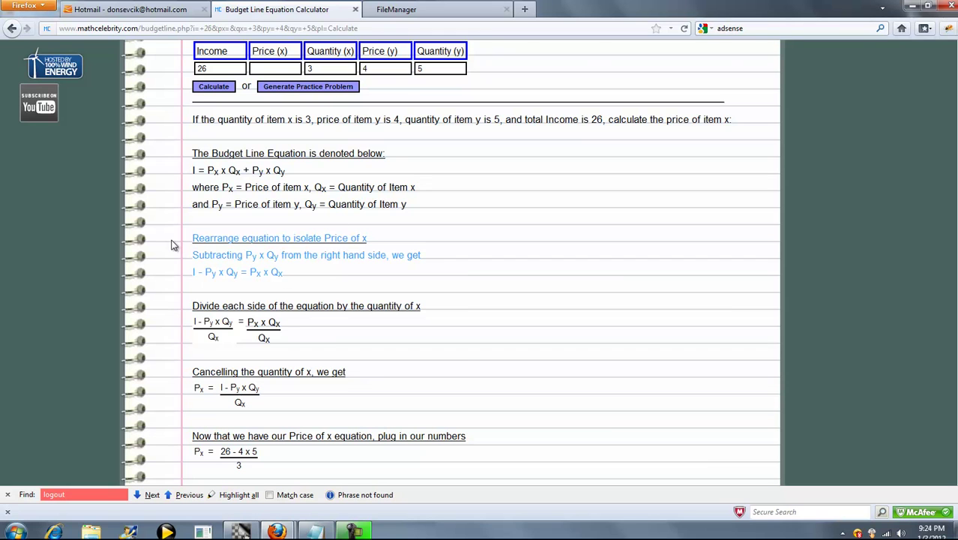
pyautogui.scroll(-2, 309, 255)
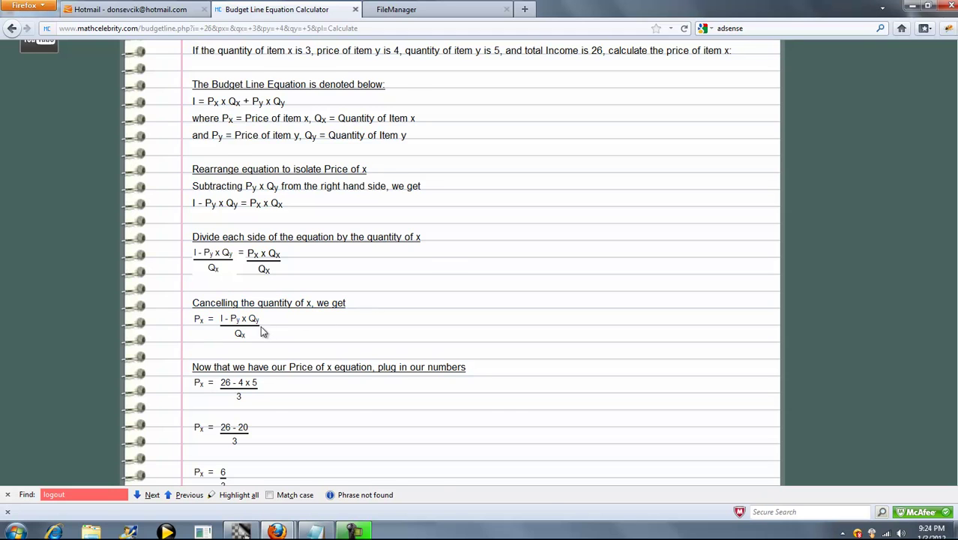
pyautogui.scroll(-4, 260, 331)
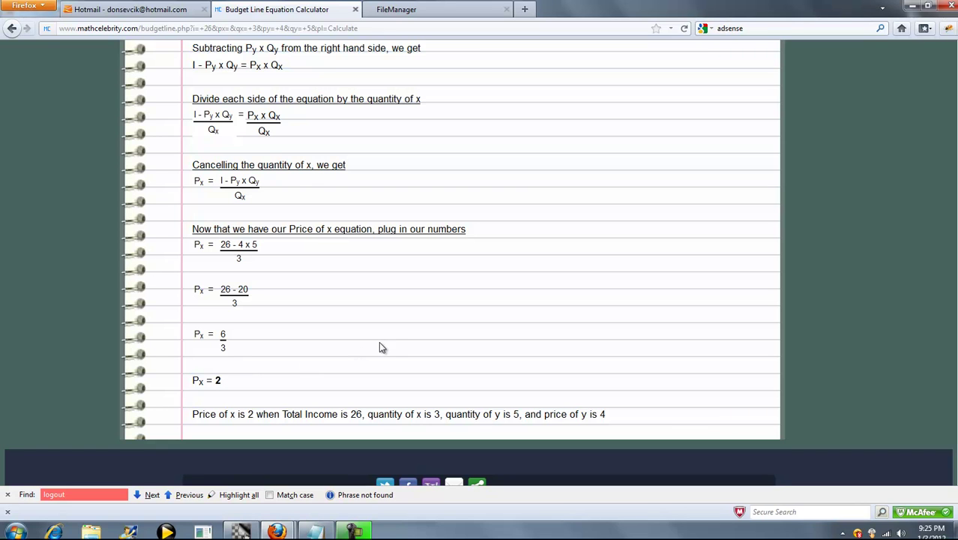
pyautogui.scroll(5, 378, 347)
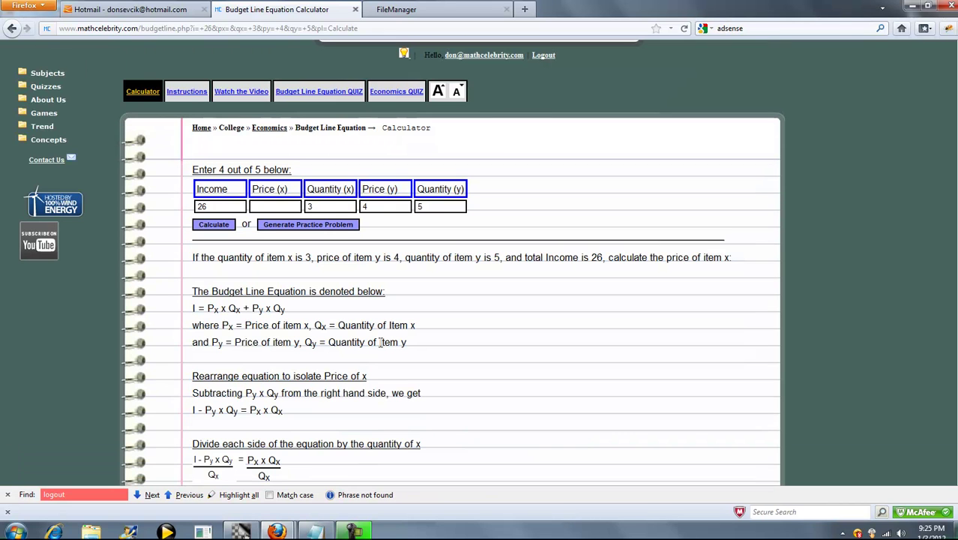
# - Enter price of x 2, leave Quantity (x) blank, and calculate
pyautogui.click(279, 203)
pyautogui.write('2')
pyautogui.press('Tab')
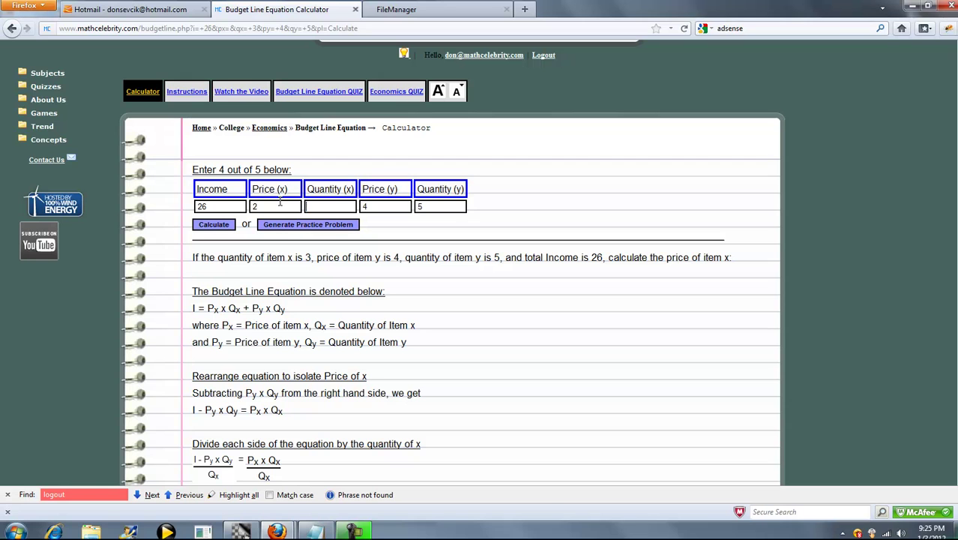
pyautogui.click(227, 226)
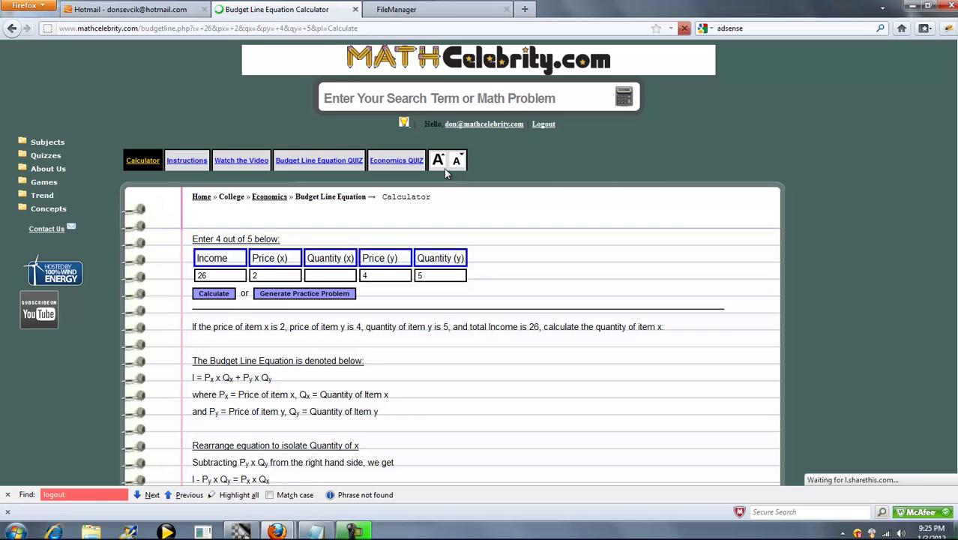
pyautogui.scroll(-6, 572, 230)
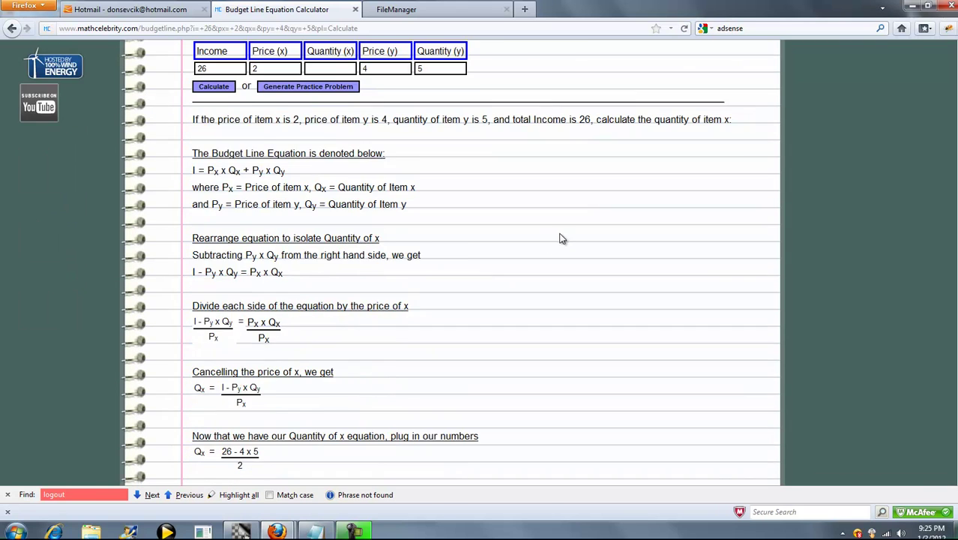
# - Highlight the formula, rearranging and dividing steps down to the result Qx = 3
pyautogui.moveTo(421, 150); pyautogui.dragTo(189, 81)
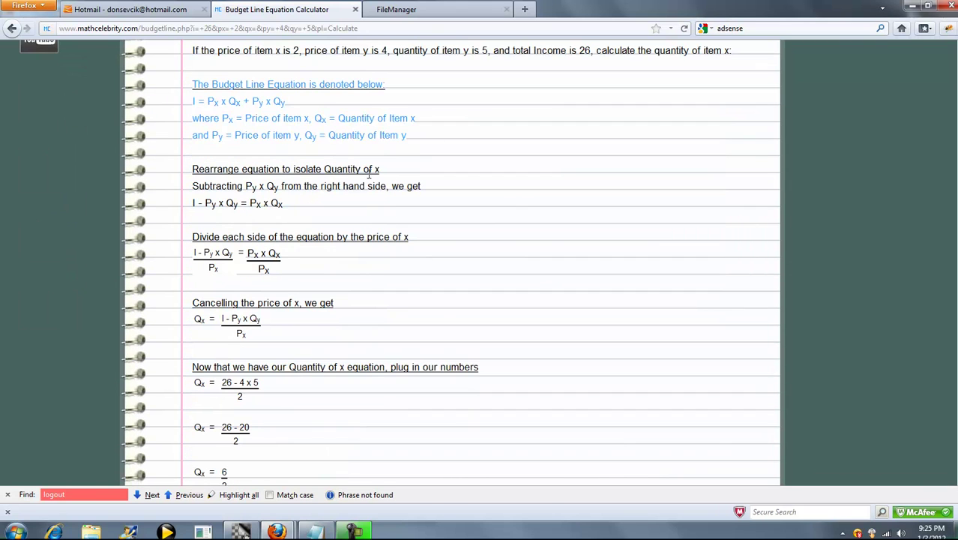
pyautogui.click(273, 235)
pyautogui.moveTo(312, 189); pyautogui.dragTo(175, 178)
pyautogui.click(316, 260)
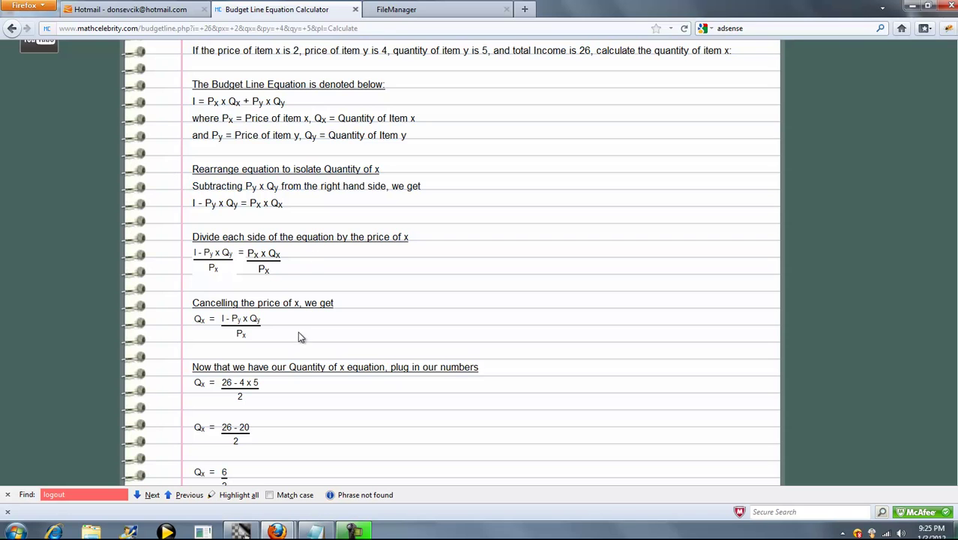
pyautogui.moveTo(299, 337); pyautogui.dragTo(235, 253)
pyautogui.click(225, 255)
pyautogui.scroll(-3, 363, 302)
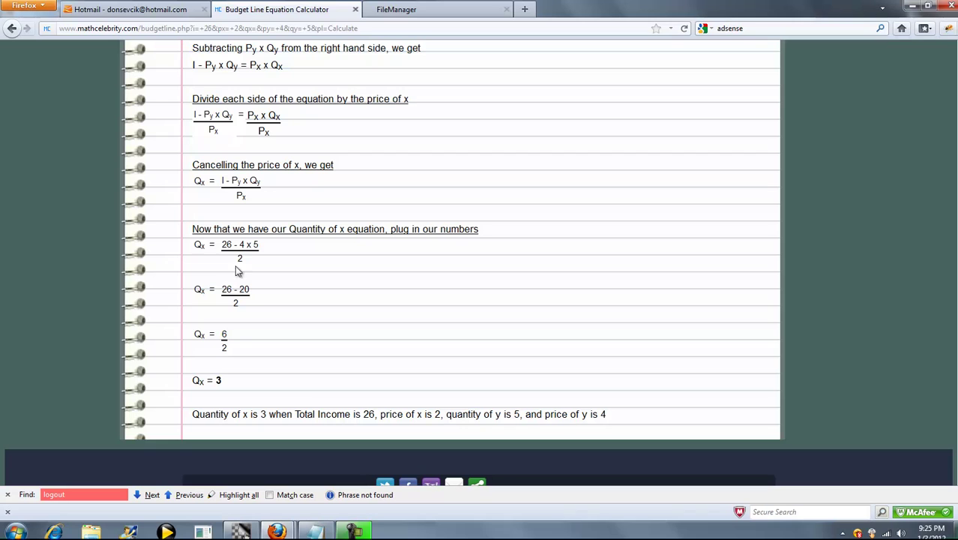
pyautogui.moveTo(238, 372); pyautogui.dragTo(188, 371)
pyautogui.click(370, 344)
pyautogui.scroll(5, 380, 347)
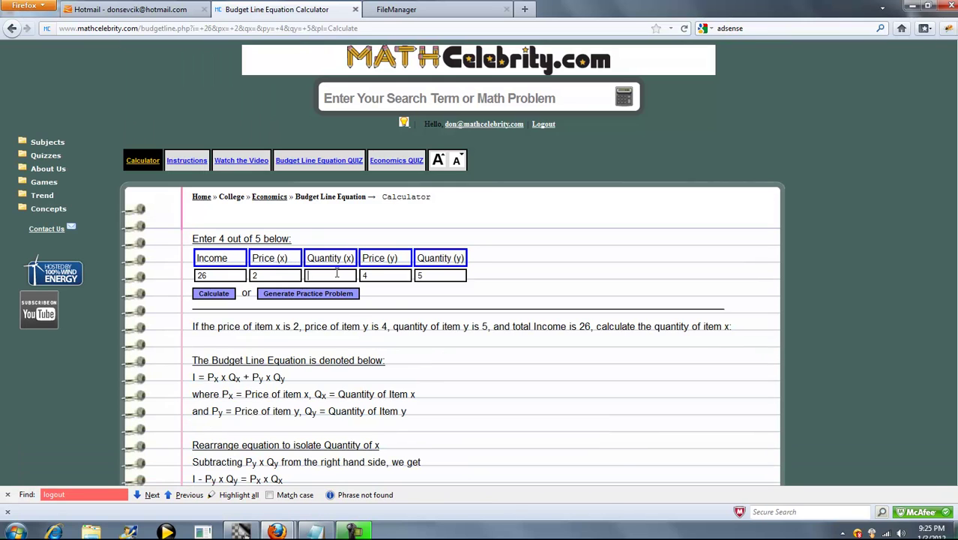
# - Enter quantity of x 3 with Price (y) blank and calculate
pyautogui.click(337, 273)
pyautogui.write('3')
pyautogui.press('Tab')
pyautogui.click(213, 293)
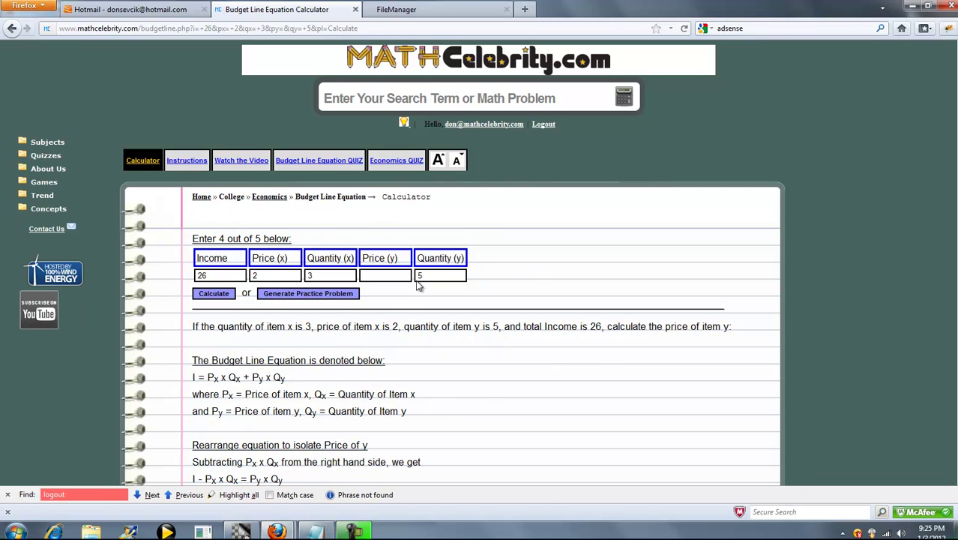
pyautogui.scroll(-5, 417, 274)
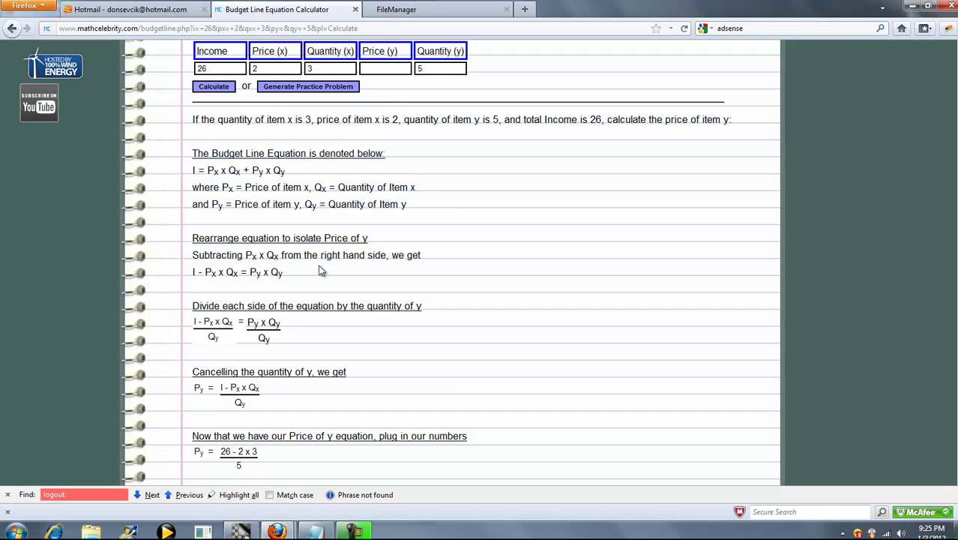
# - Highlight the isolated price-of-y formula and read down to Py = 20/5 = 4
pyautogui.scroll(-2, 328, 275)
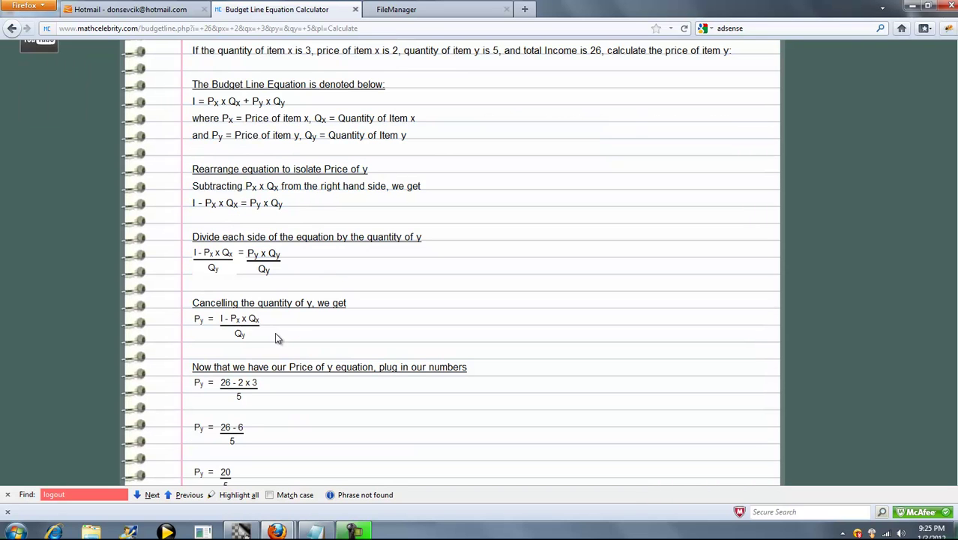
pyautogui.moveTo(241, 262); pyautogui.dragTo(159, 240)
pyautogui.click(507, 298)
pyautogui.scroll(-2, 689, 301)
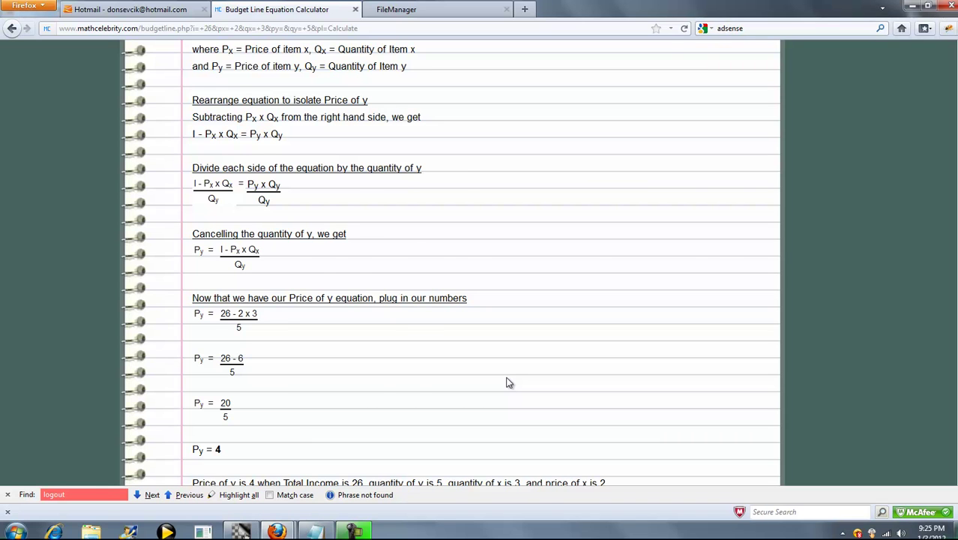
pyautogui.scroll(8, 506, 382)
# - Enter price of y 4 with Quantity (y) blank and calculate
pyautogui.click(389, 205)
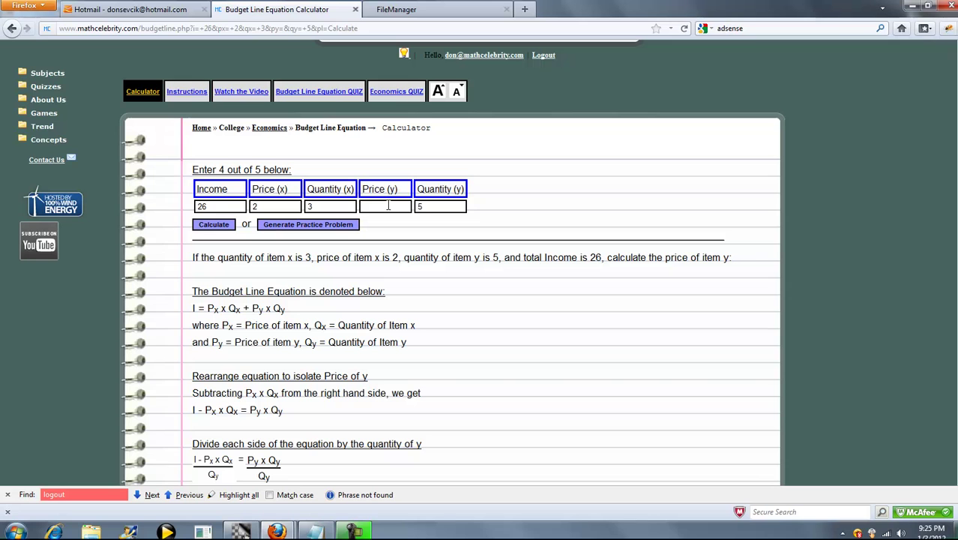
pyautogui.write('4')
pyautogui.click(213, 227)
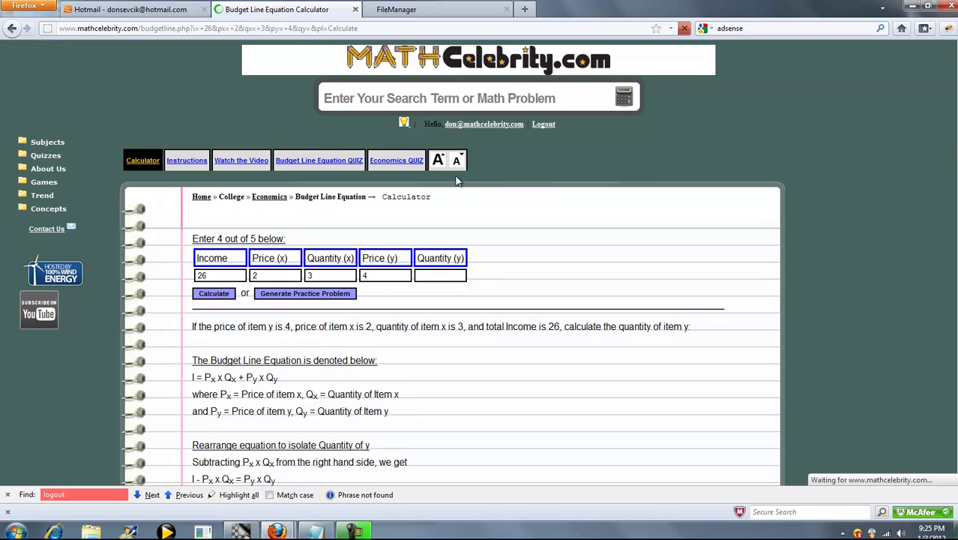
pyautogui.scroll(-3, 509, 261)
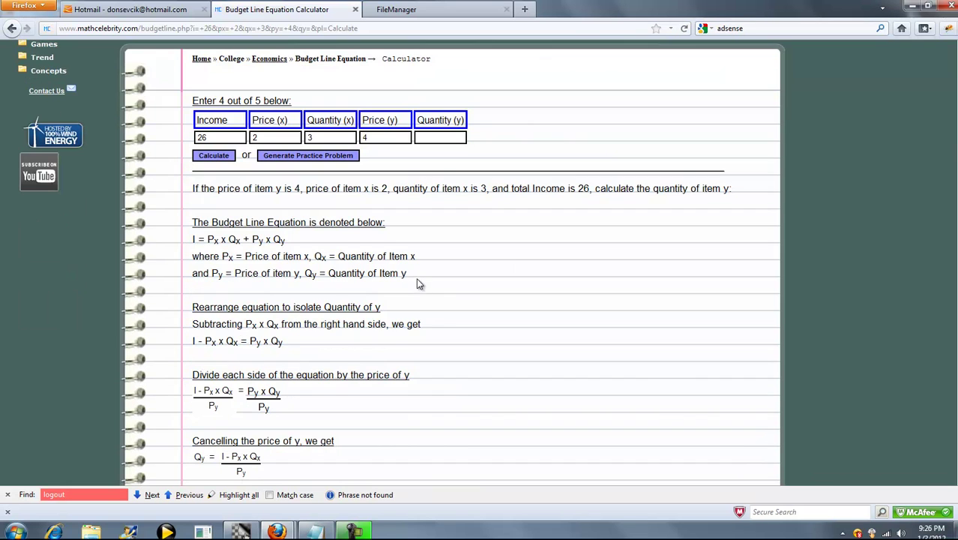
# - Highlight the price-of-y cancelling steps, read down to Qy = 5, and return to the top
pyautogui.scroll(-2, 495, 260)
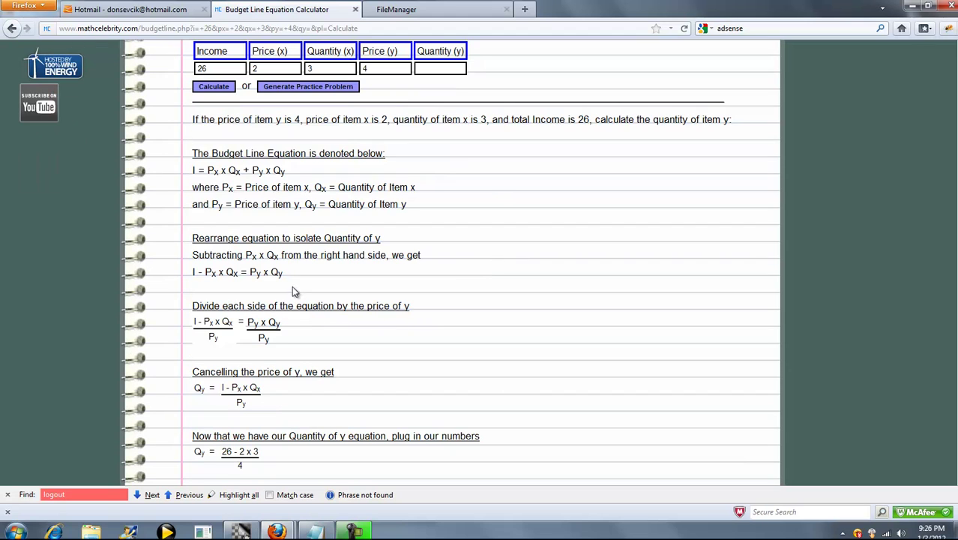
pyautogui.moveTo(310, 401); pyautogui.dragTo(190, 236)
pyautogui.click(190, 235)
pyautogui.scroll(-3, 397, 326)
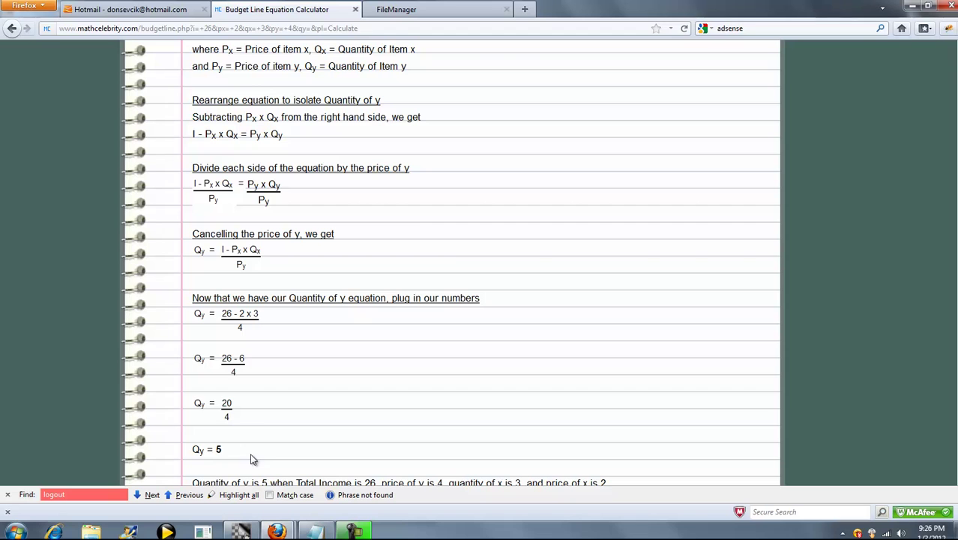
pyautogui.scroll(-2, 400, 358)
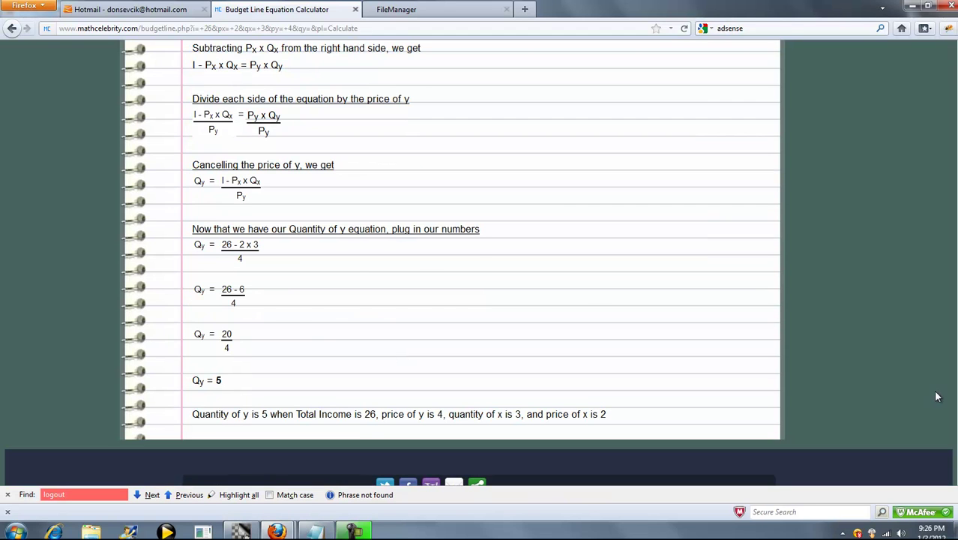
pyautogui.press('Home')
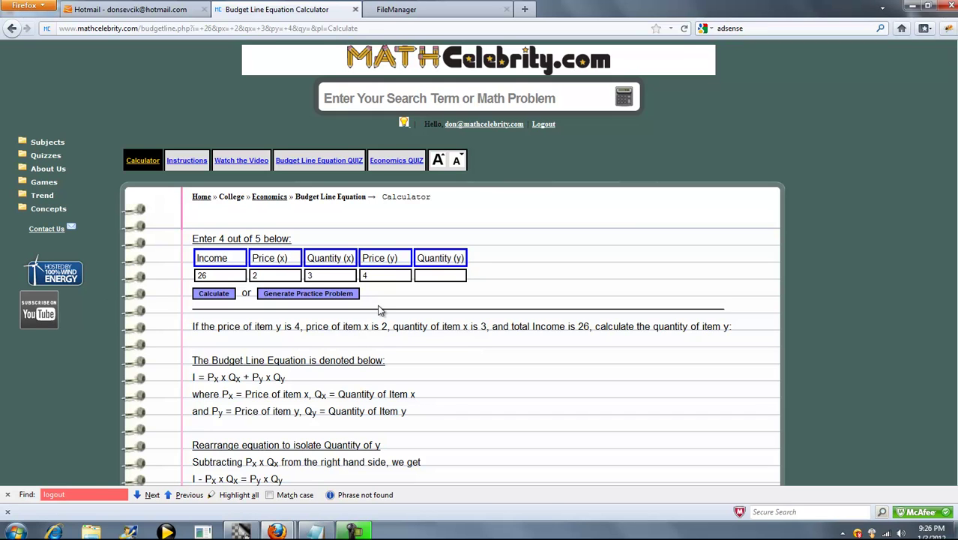
# - Generate three random practice problems and calculate income for the last (prices 2 and 5, quantities 5 and 7)
pyautogui.click(299, 295)
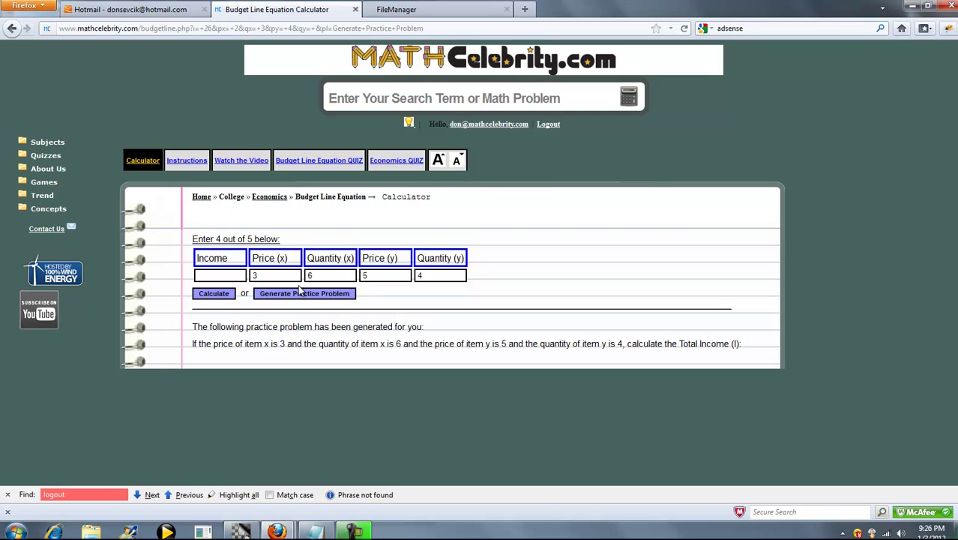
pyautogui.click(321, 293)
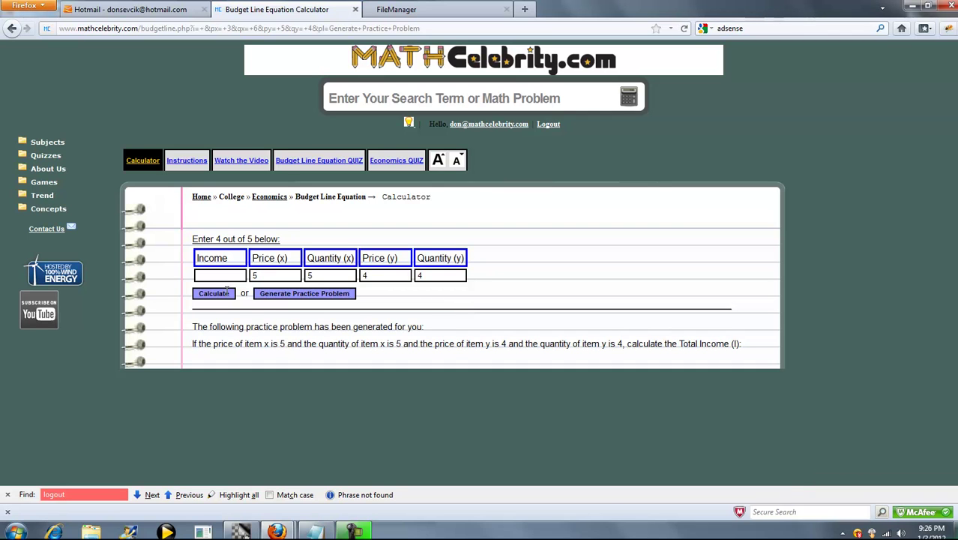
pyautogui.click(285, 296)
pyautogui.click(201, 294)
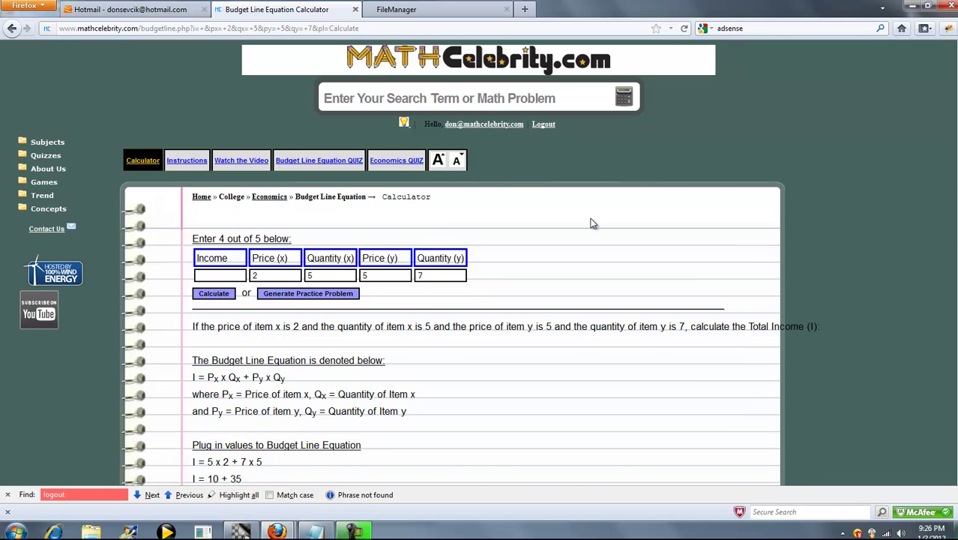
# - Highlight the plugged-in expression 5 × 2 + 7 × 5 in the steps reaching I = 45
pyautogui.scroll(-3, 592, 224)
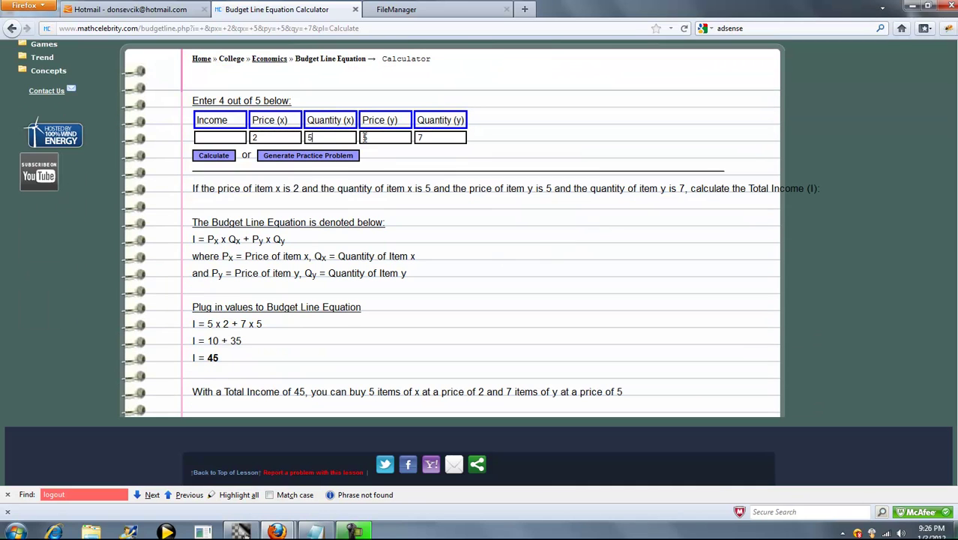
pyautogui.click(452, 137)
pyautogui.moveTo(207, 324); pyautogui.dragTo(262, 323)
pyautogui.click(270, 329)
pyautogui.moveTo(262, 327); pyautogui.dragTo(169, 308)
pyautogui.click(304, 338)
pyautogui.scroll(3, 456, 285)
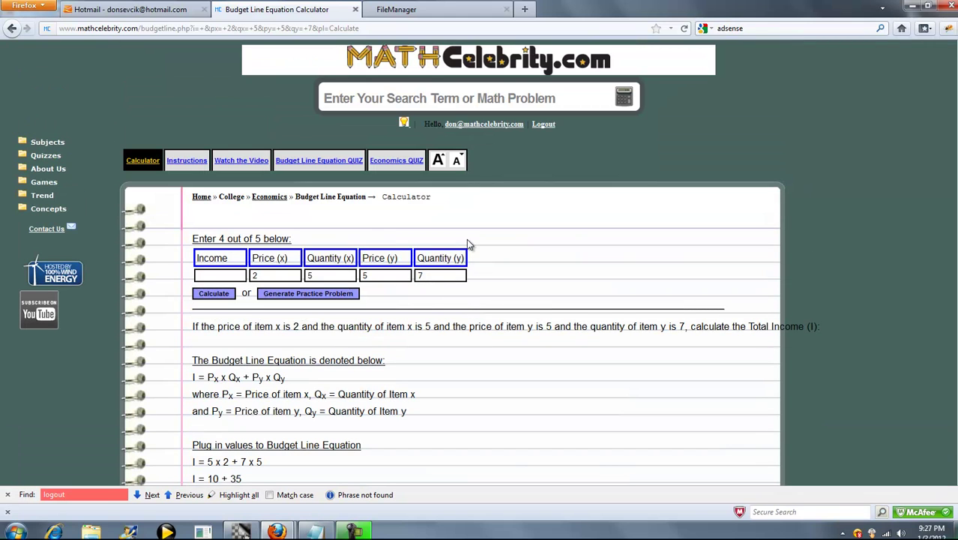